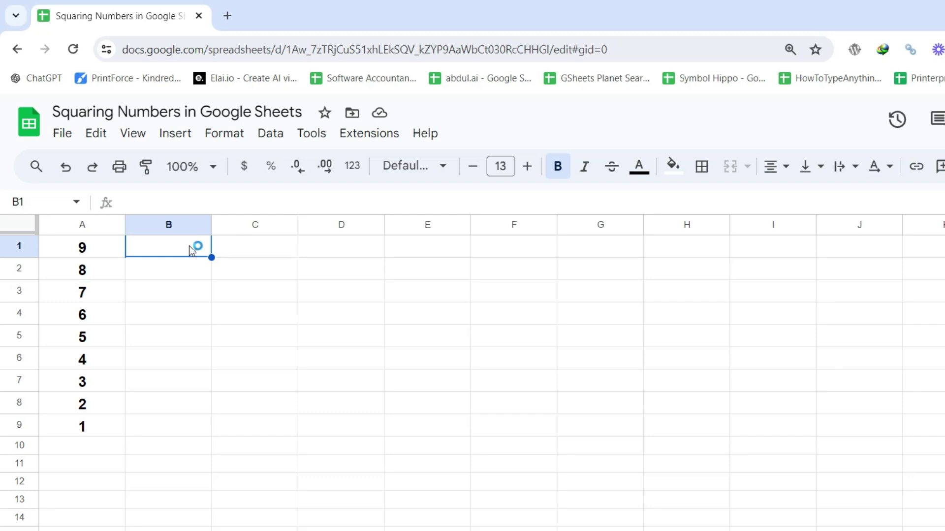
- Enter =A1*A1 in B1 so it shows 81
text(=)
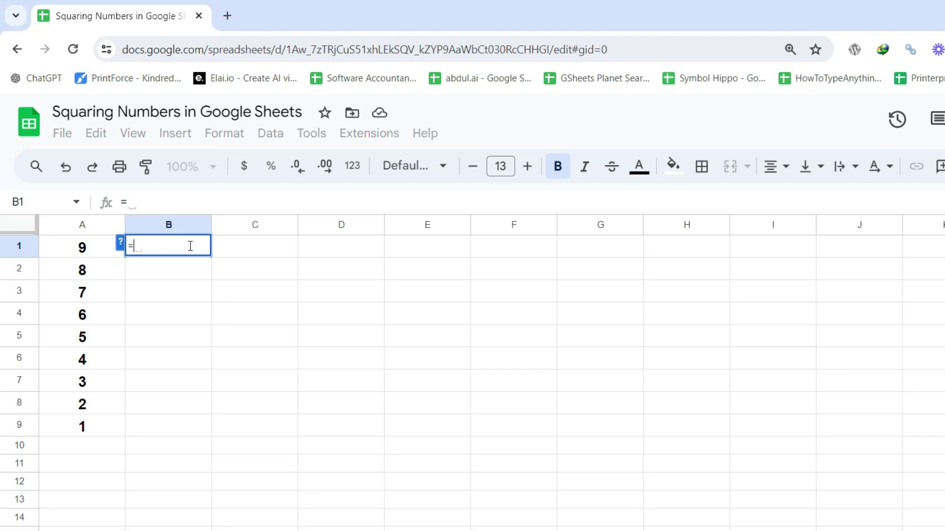
text(A1)
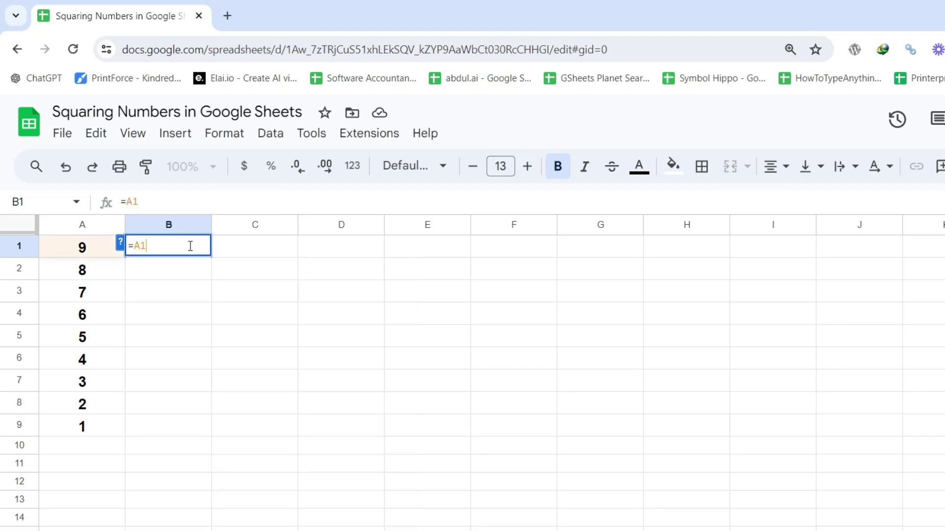
text(*A1)
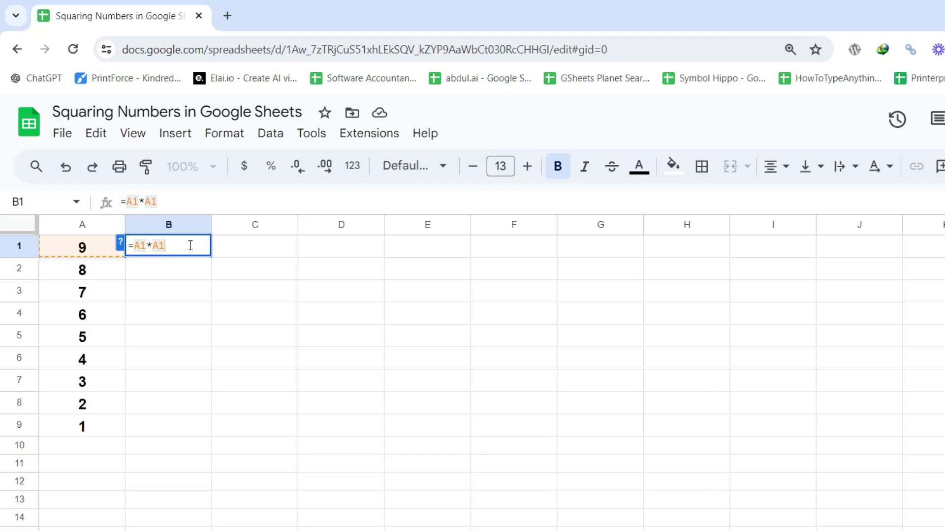
key(Return)
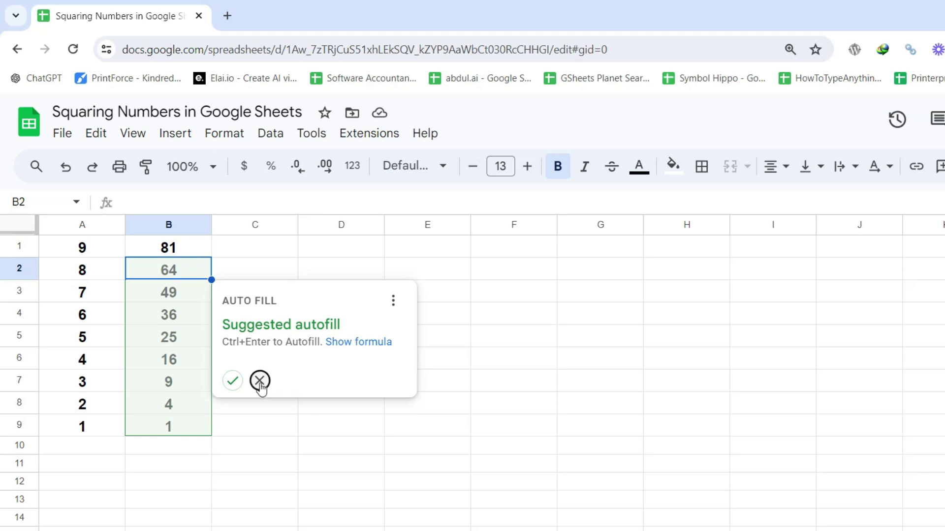
- Decline the autofill suggestion and fill B1's =A1*A1 formula down through B9
click(259, 380)
click(197, 249)
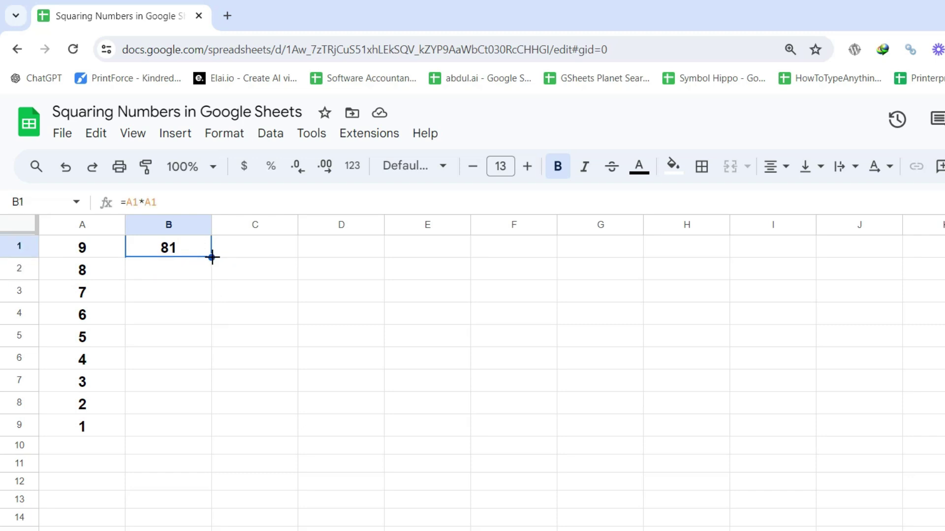
drag(213, 257, 207, 430)
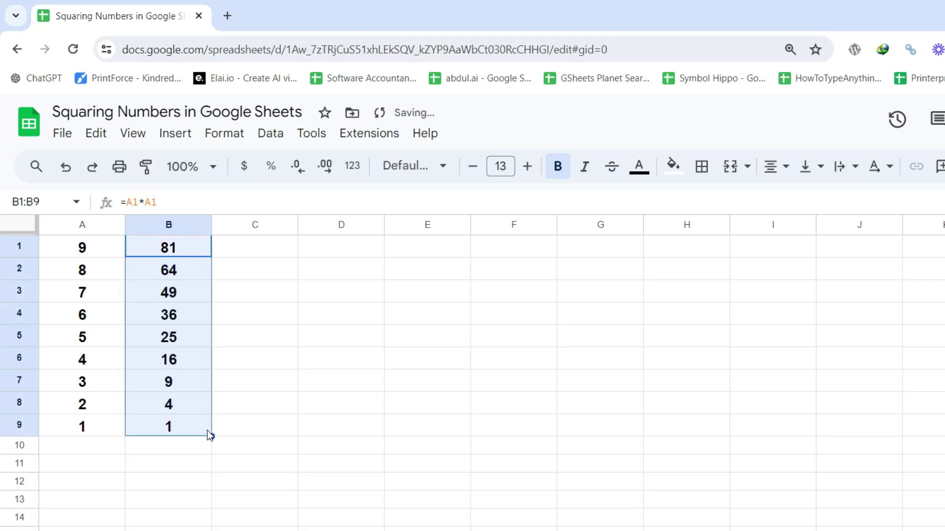
click(238, 412)
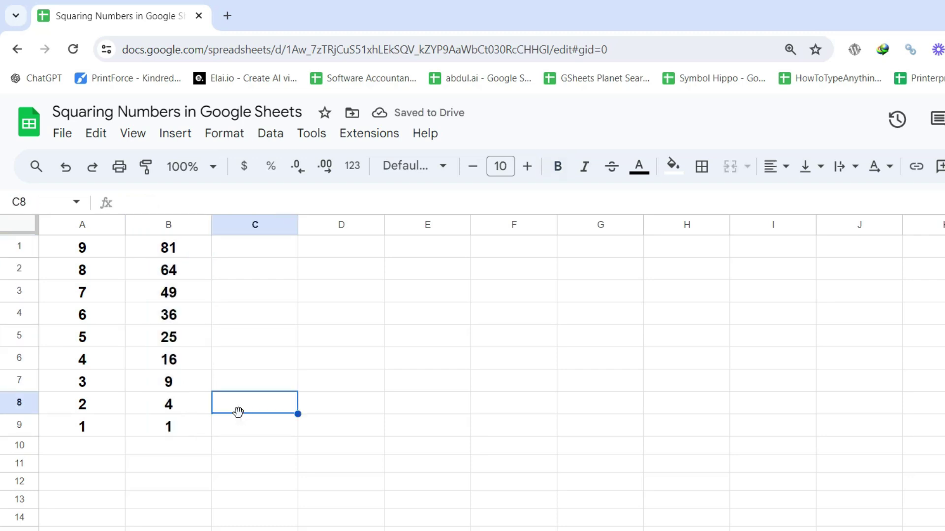
- Check the squaring formulas in B1 to B4, then go to the next sheet
click(182, 256)
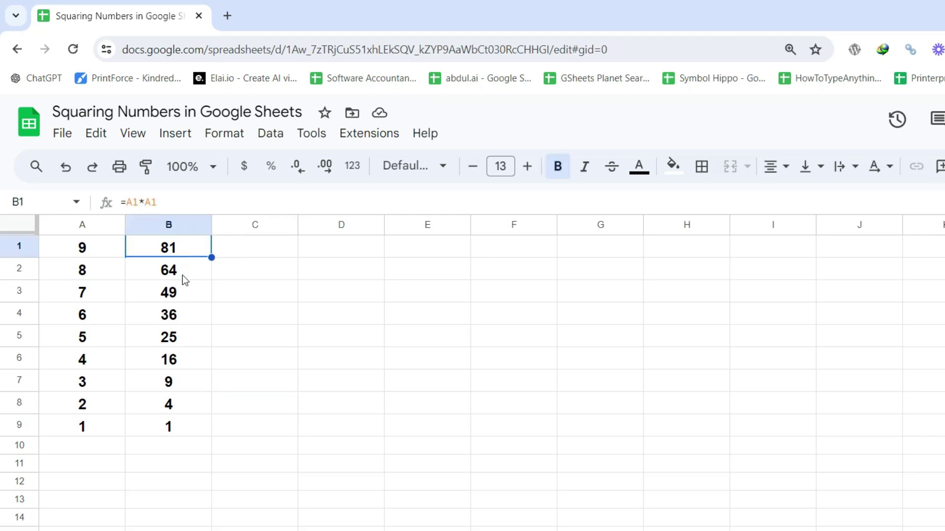
click(182, 275)
click(182, 293)
click(182, 313)
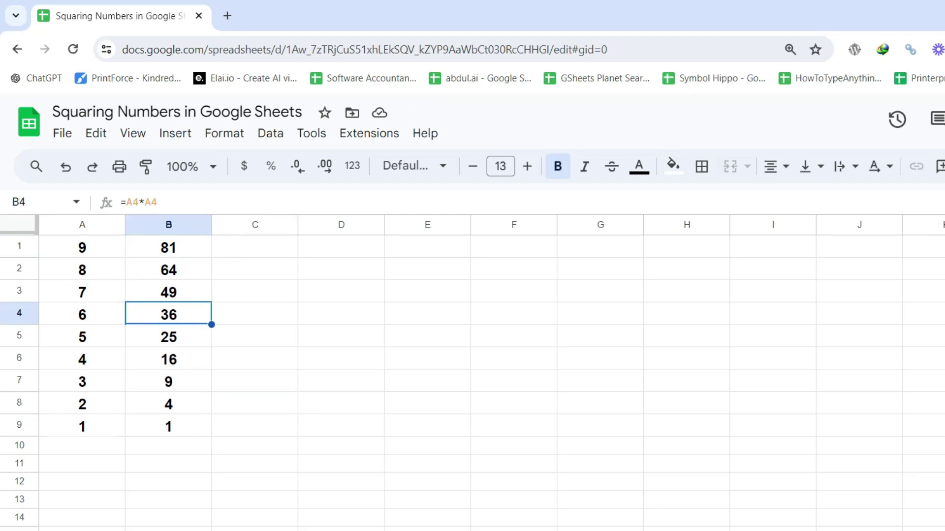
key(ctrl+shift+Page_Down)
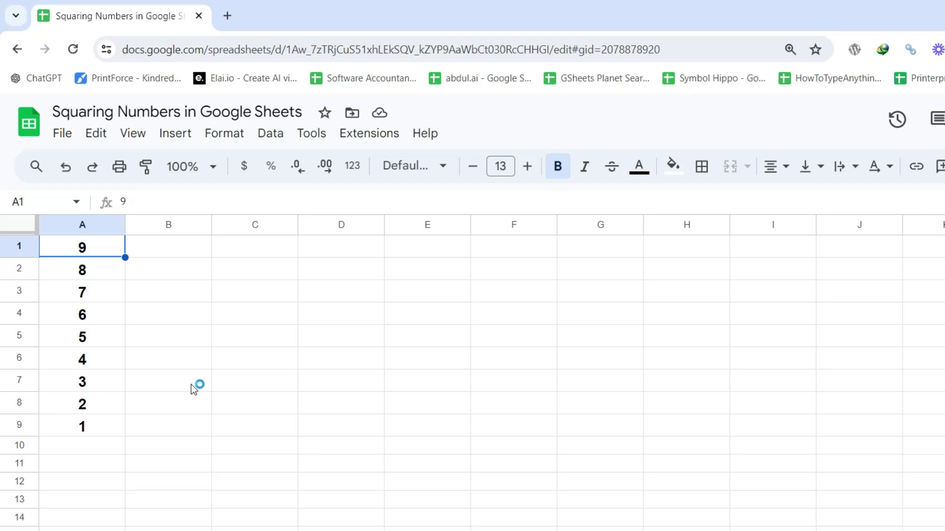
- Enter =POWER(A1,2) in B1, correcting lowercase a1 to A1, so it shows 81
click(178, 256)
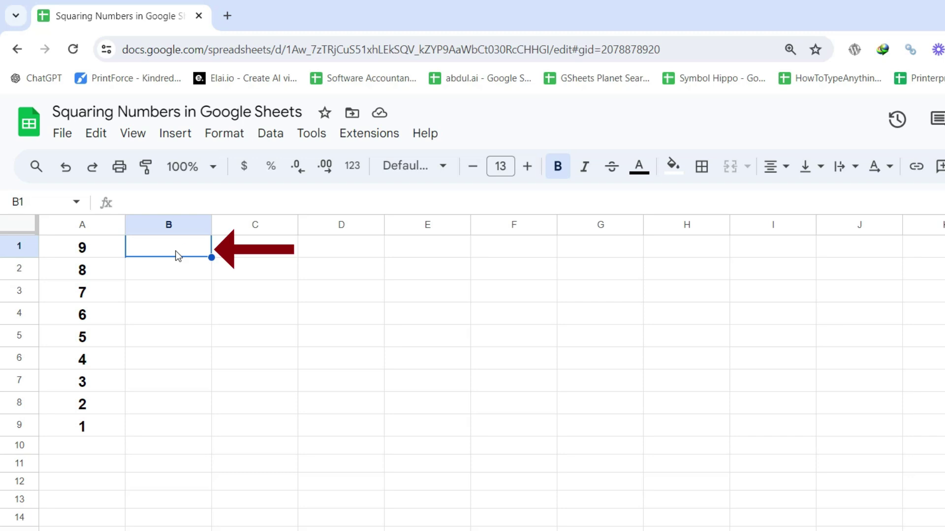
click(178, 255)
click(186, 250)
text(=)
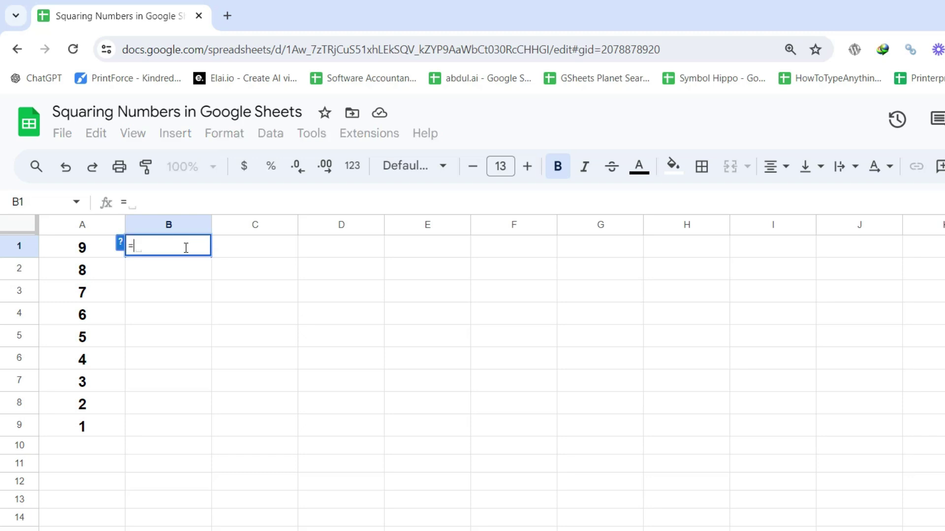
text(POWER)
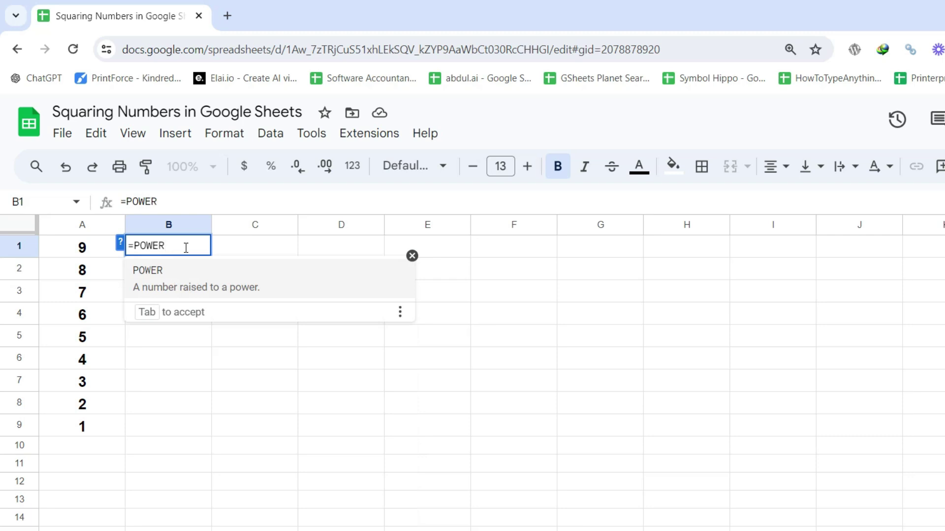
text(()
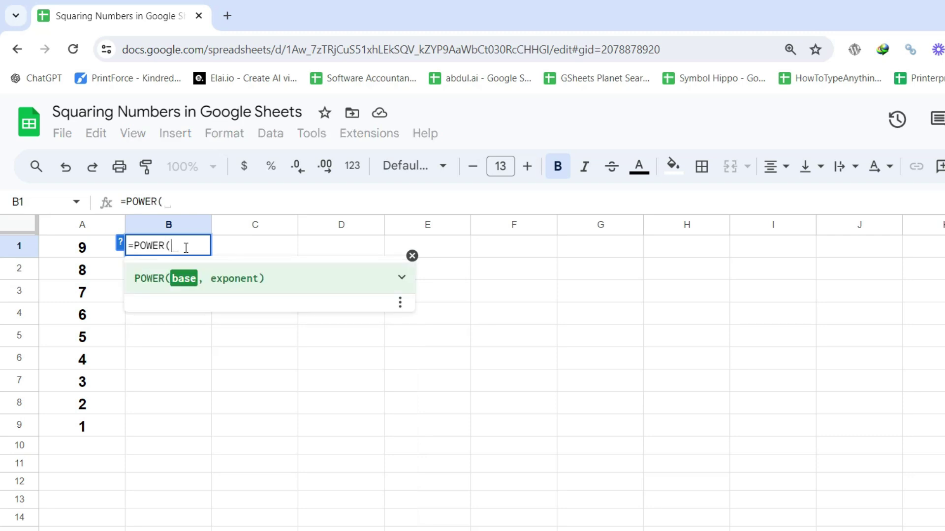
text(a1)
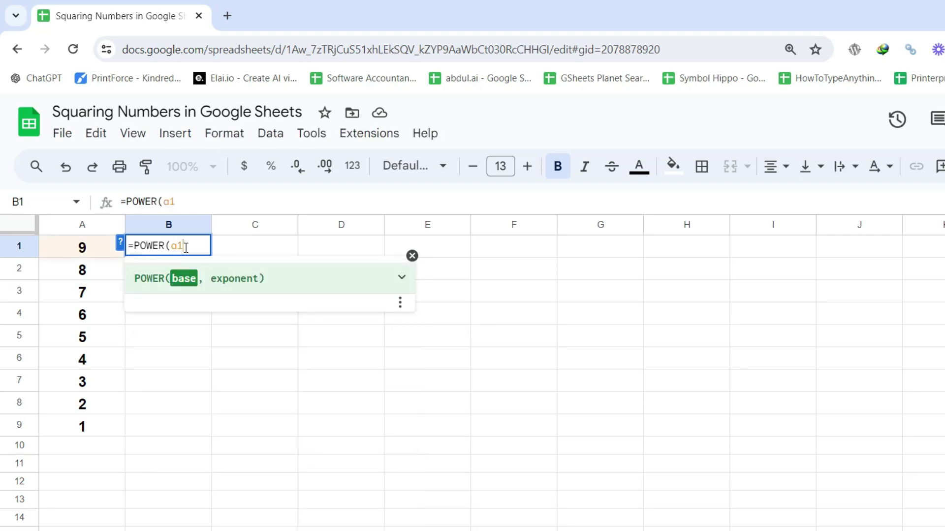
text(,2)
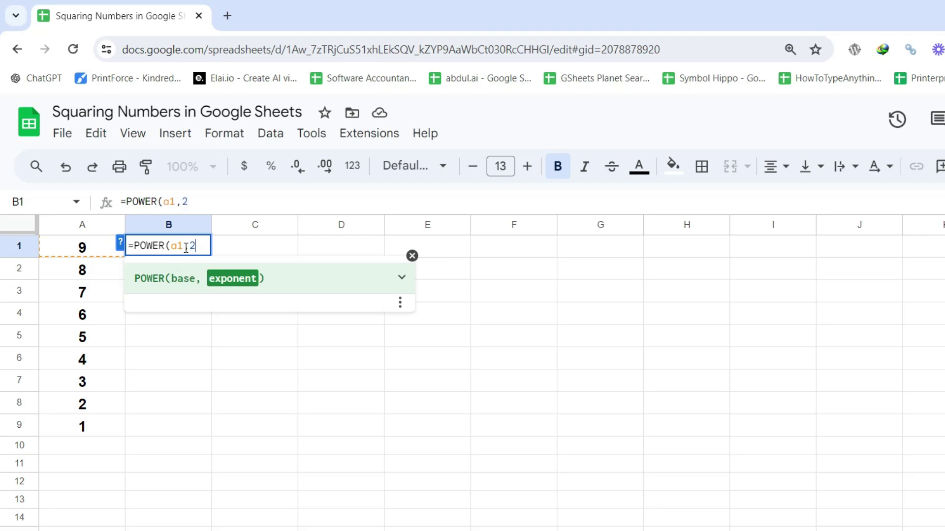
text())
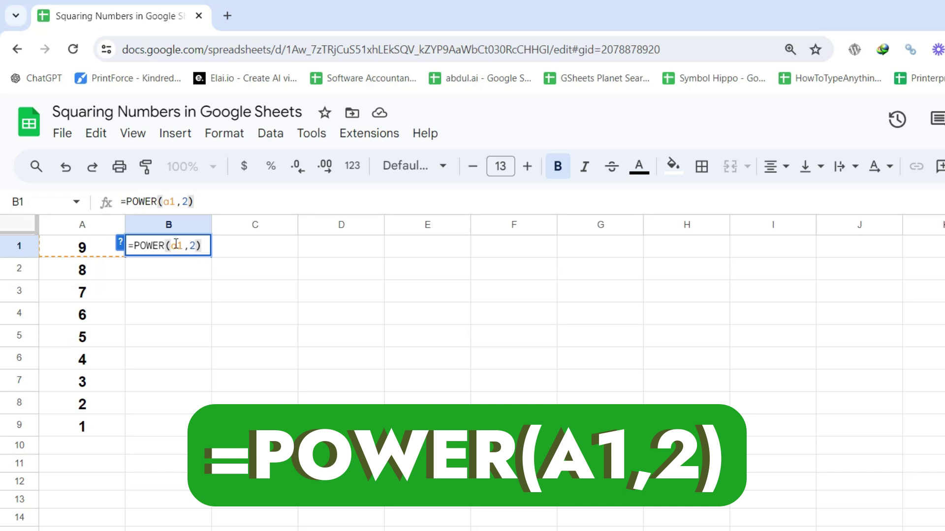
click(176, 245)
key(BackSpace)
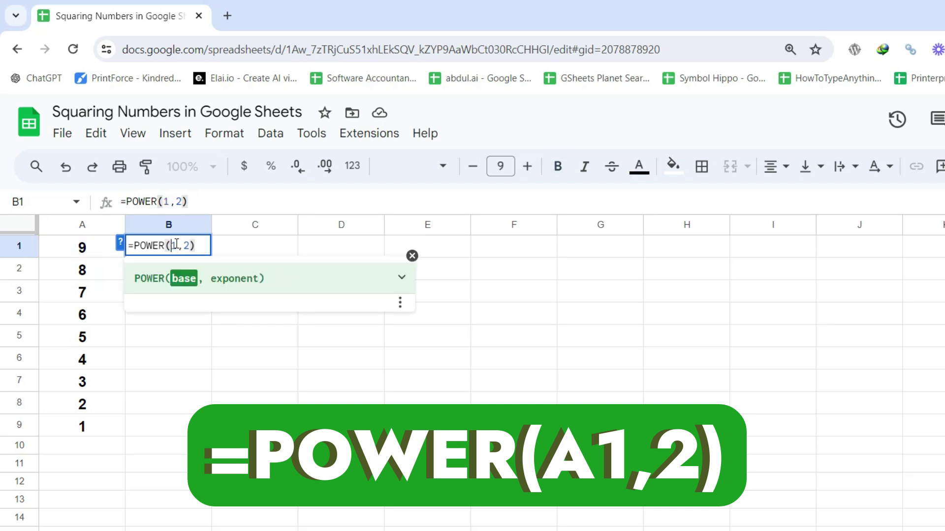
text(A)
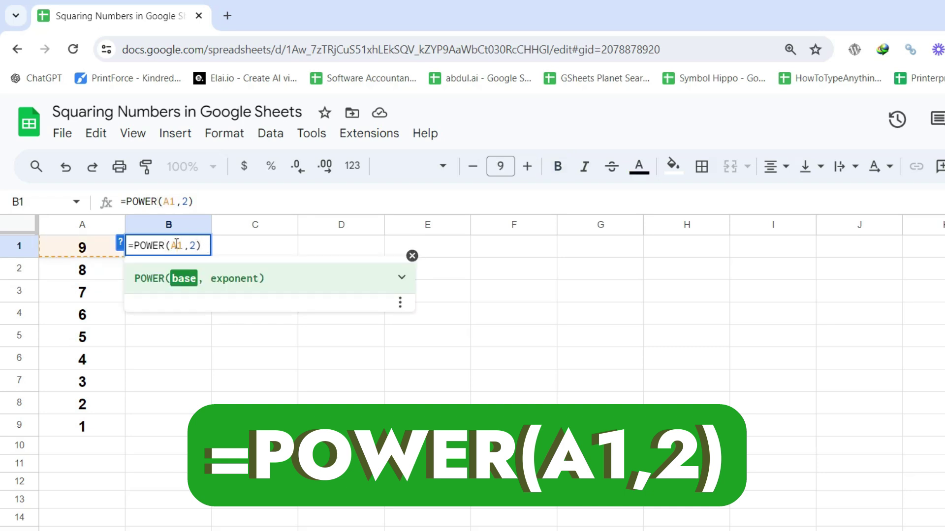
click(202, 246)
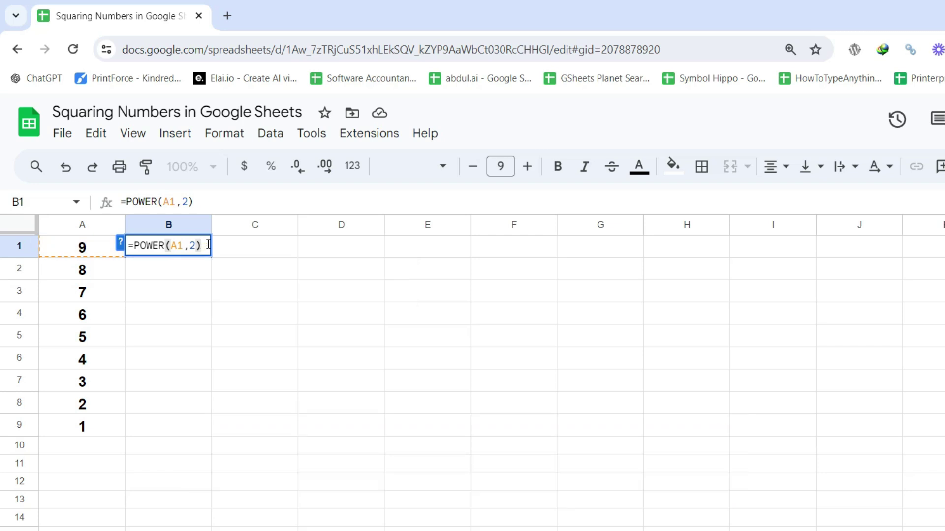
key(Return)
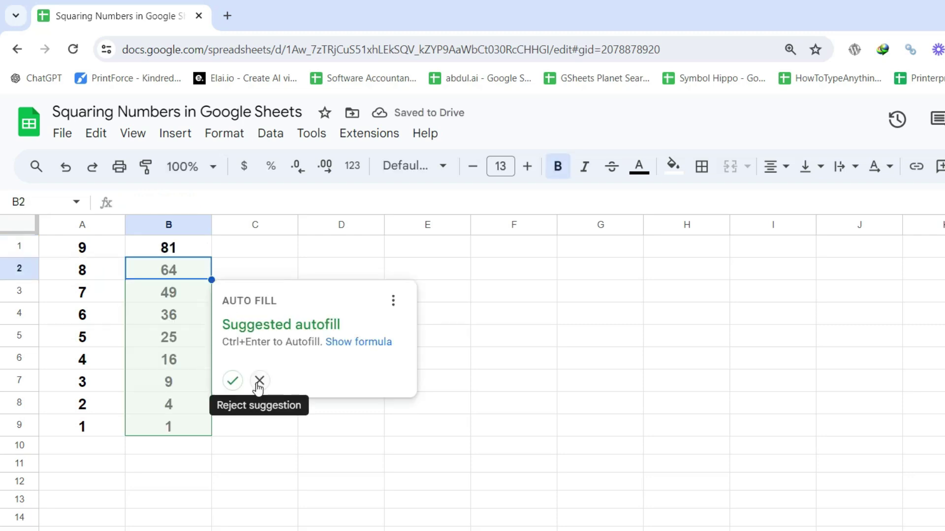
- Dismiss the autofill suggestion and fill B1's POWER formula down through B9
click(259, 380)
click(196, 243)
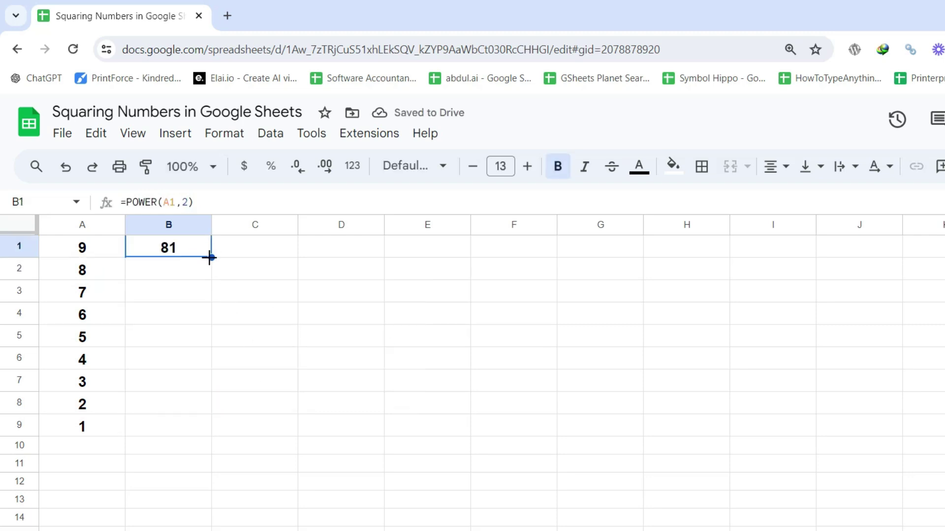
drag(212, 257, 195, 432)
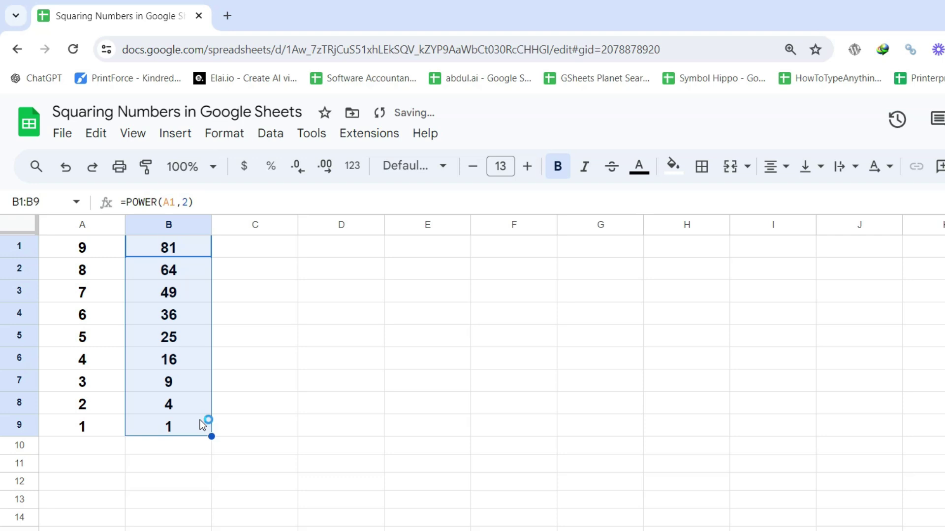
- Check the POWER formulas in each cell from B1 through B9
click(194, 254)
click(193, 272)
click(191, 290)
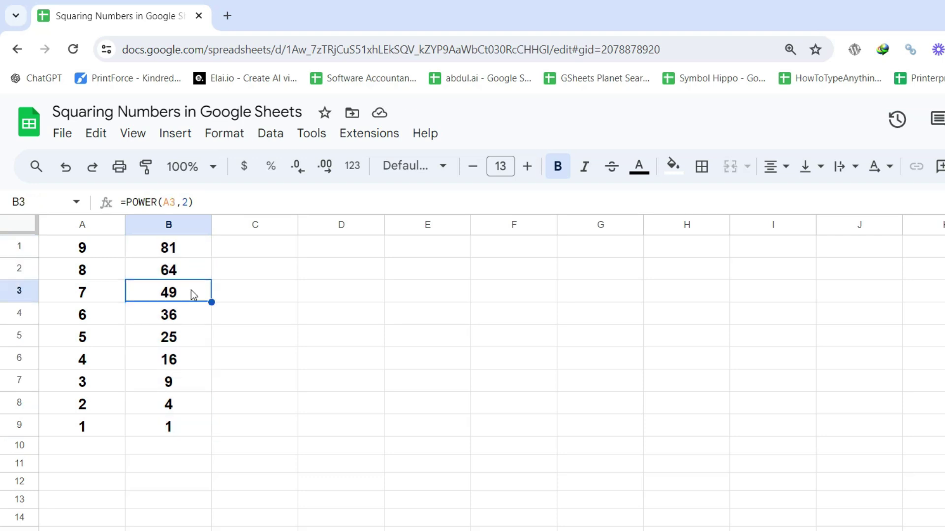
click(188, 319)
click(186, 339)
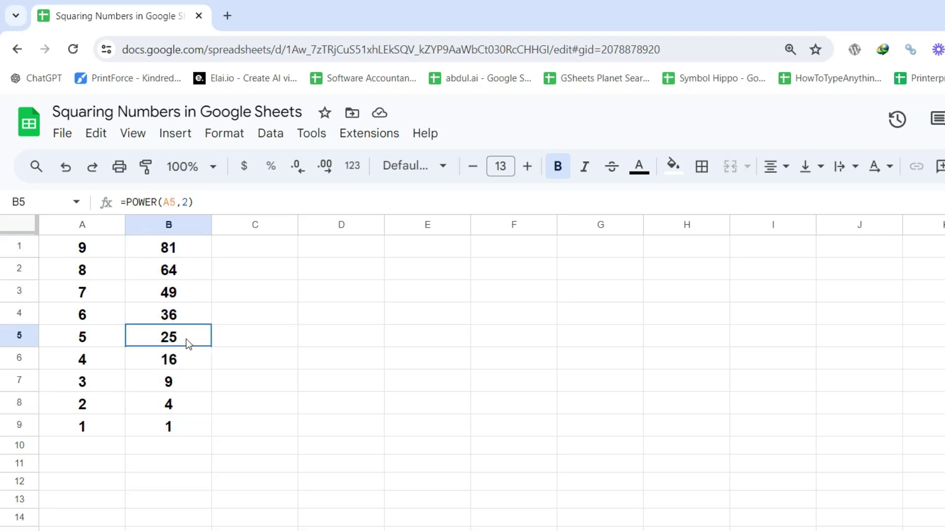
click(186, 364)
click(180, 387)
click(181, 416)
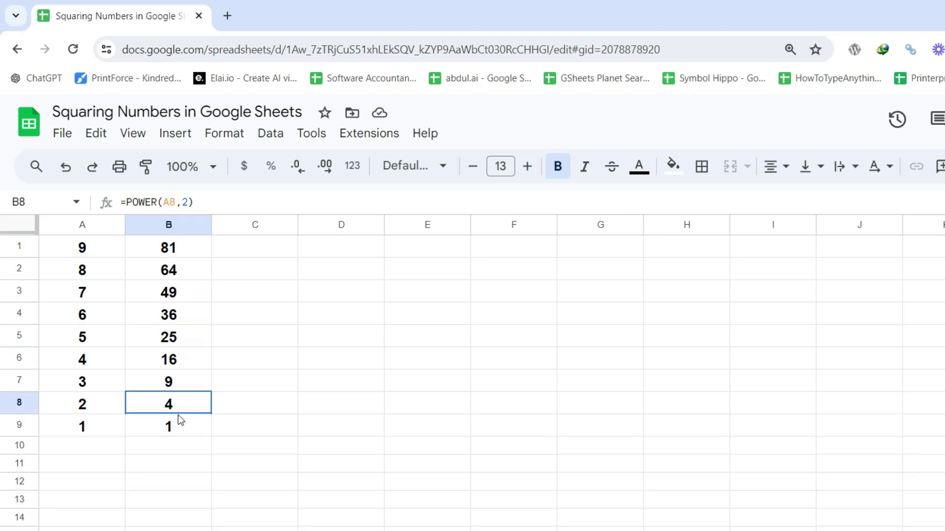
click(178, 431)
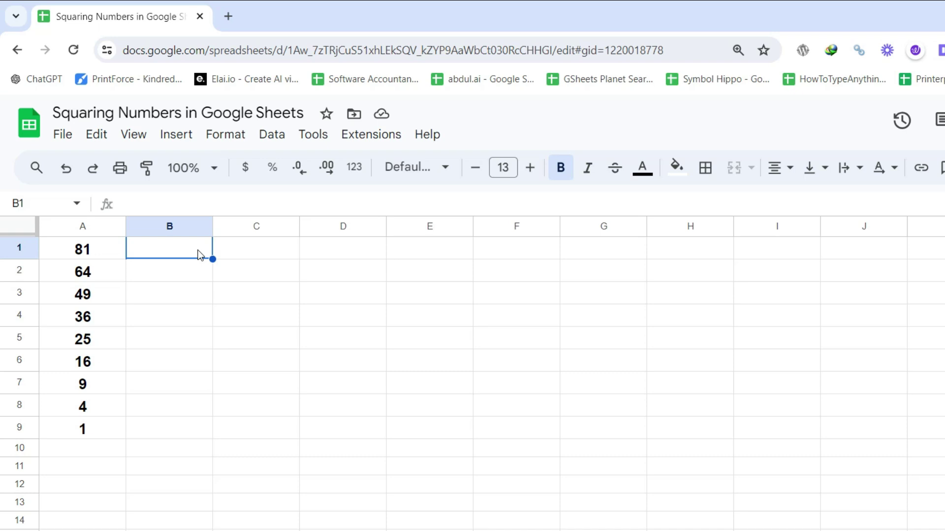
- Type the square root formula =SQRT(A1) into B1
text(=S)
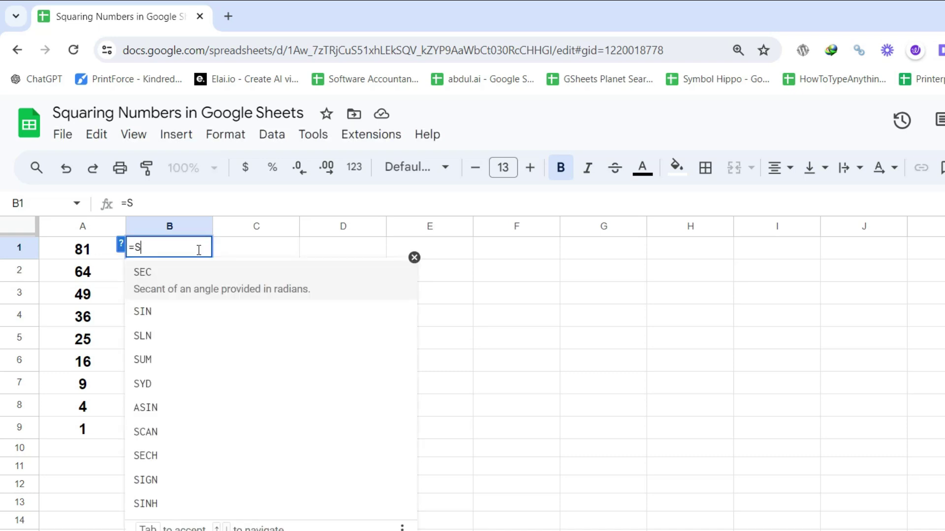
text(QRT)
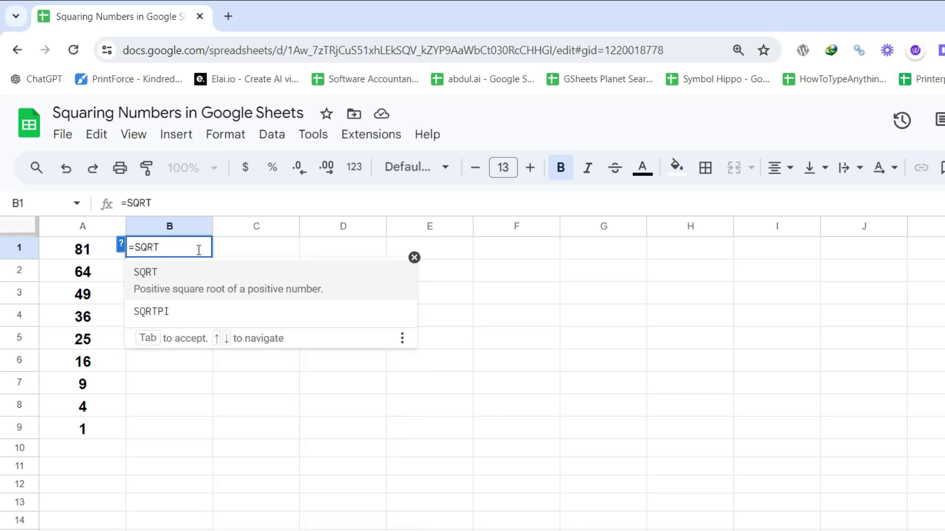
text(()
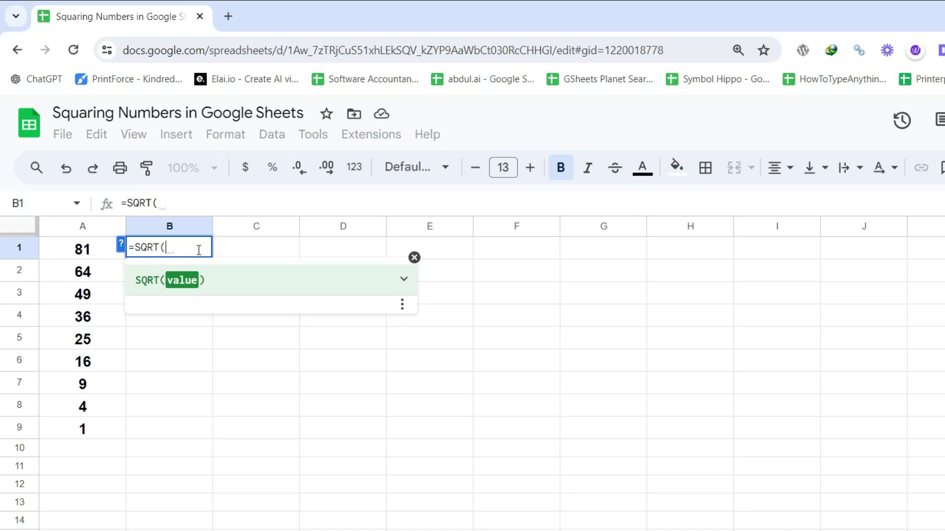
text(A1))
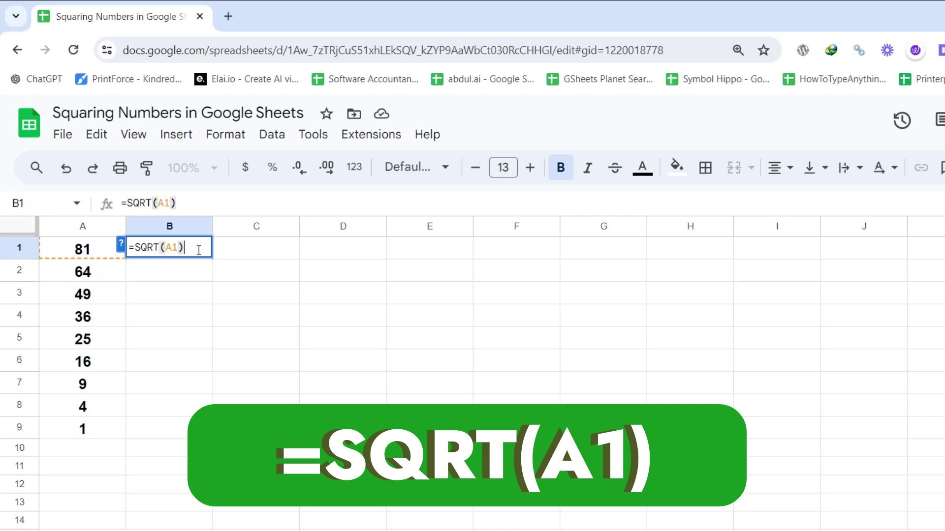
- Commit =SQRT(A1) in B1 and fill it down to B9, showing roots 9 to 1
key(Return)
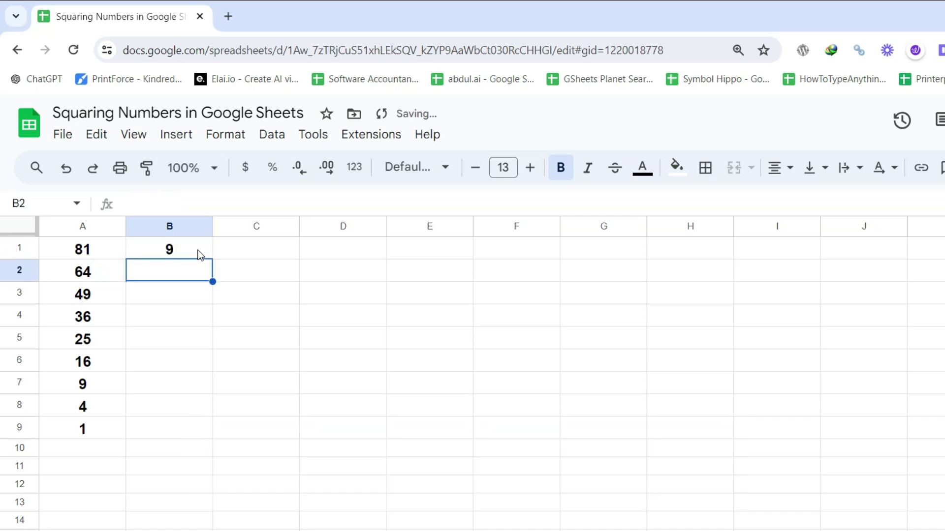
click(198, 253)
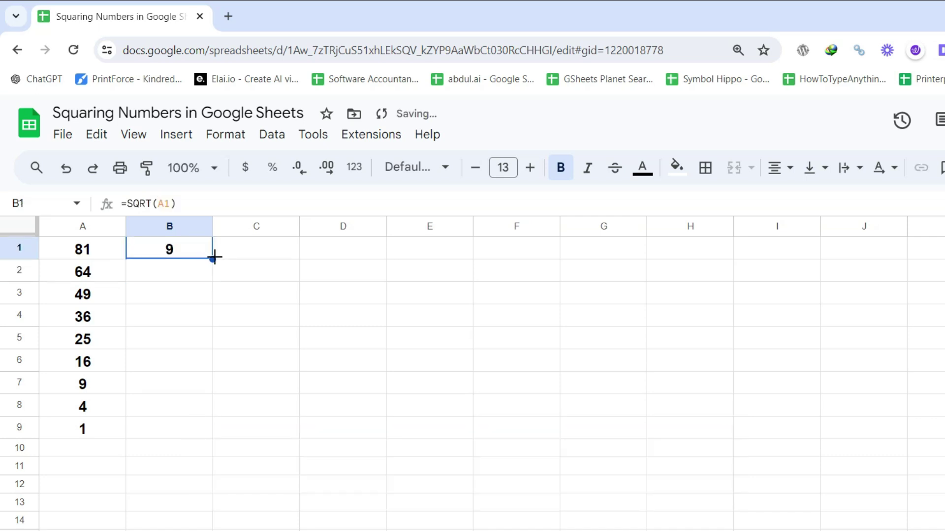
drag(213, 259, 194, 427)
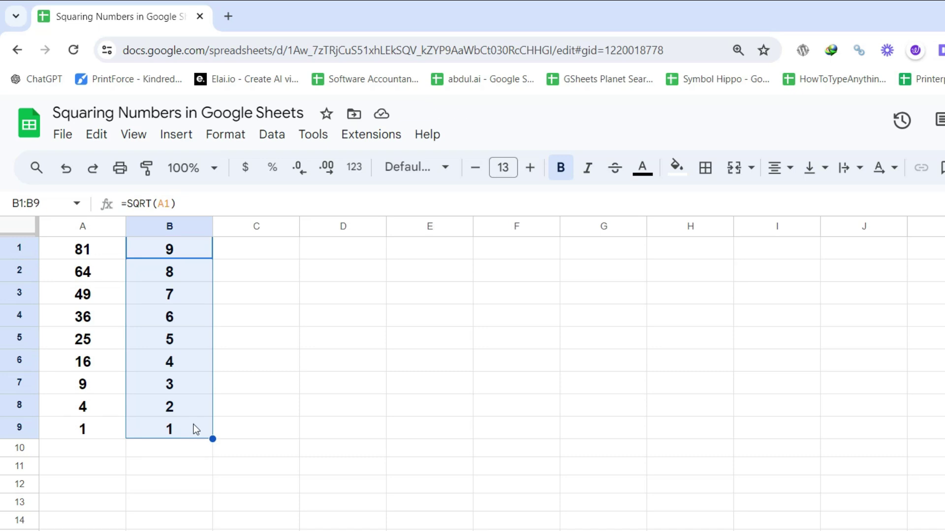
click(334, 382)
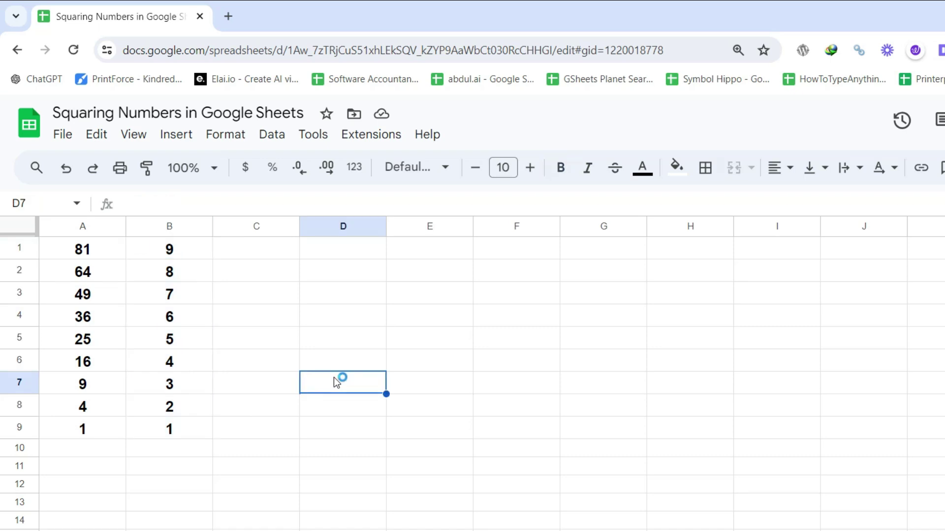